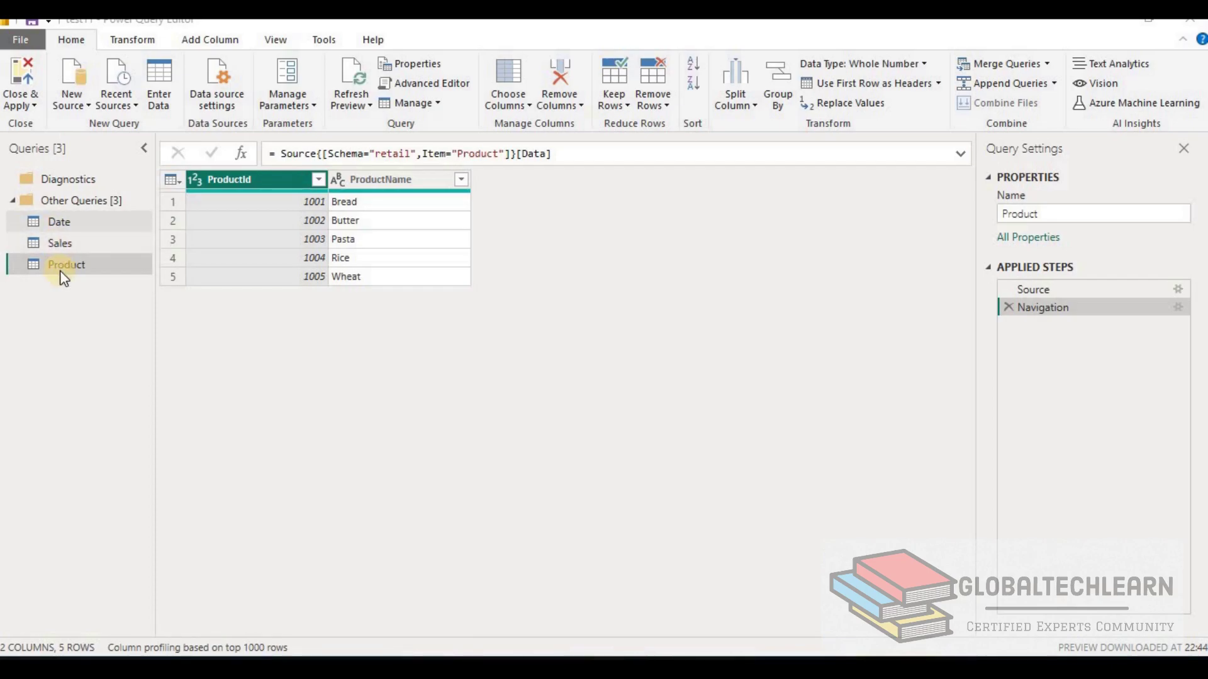
Preview the Date query's dt and DateKey columns.
{"action": "left_click", "coordinate": [55, 226]}
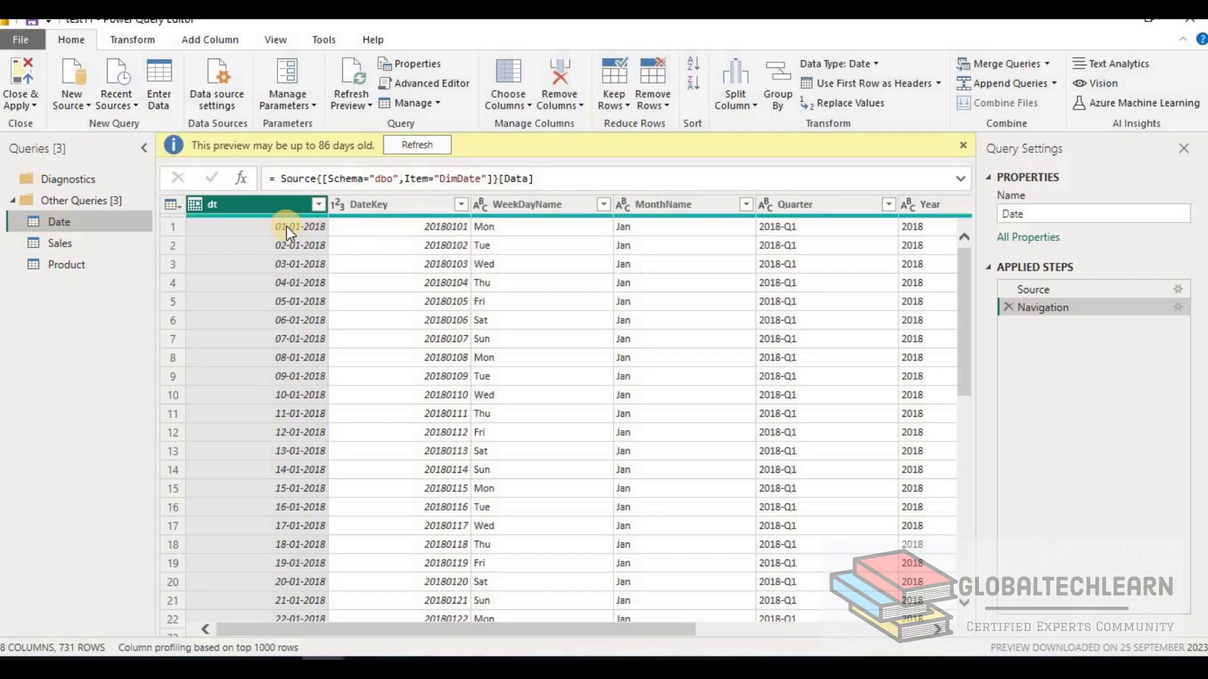
{"action": "left_click", "coordinate": [286, 226]}
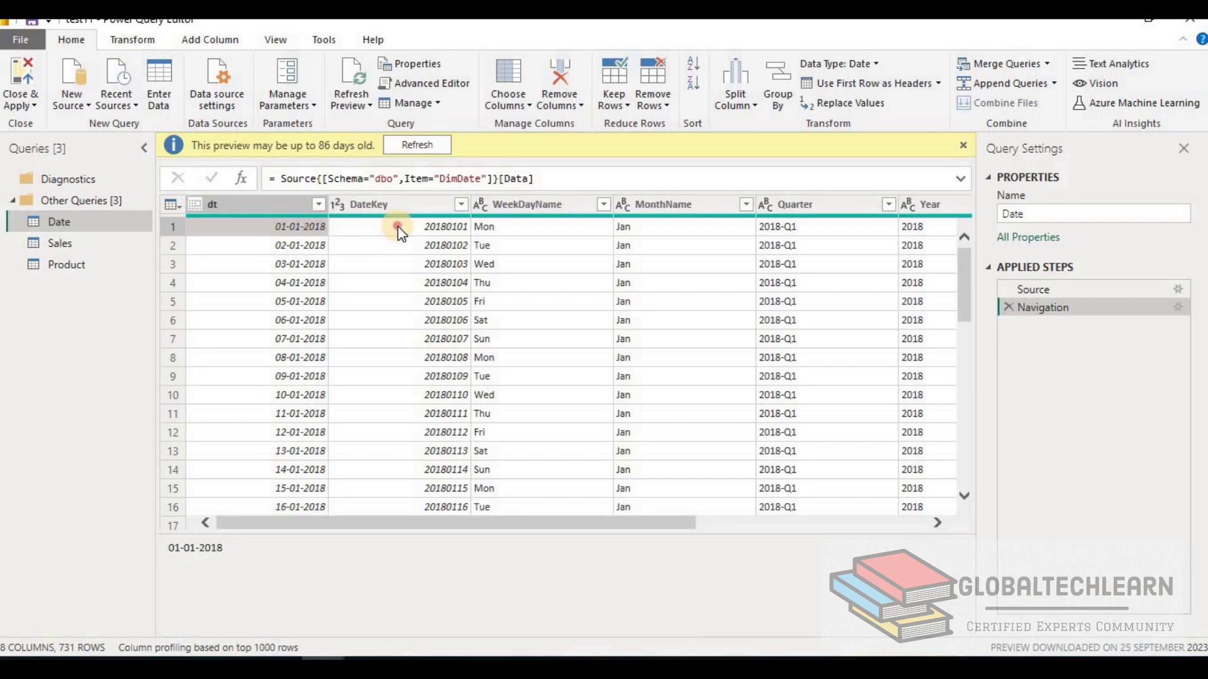
{"action": "left_click", "coordinate": [397, 226]}
Review the Sales query's saleid, prodcutid, qty, rate, dateid and TotalSalesAmount columns.
{"action": "left_click", "coordinate": [61, 239]}
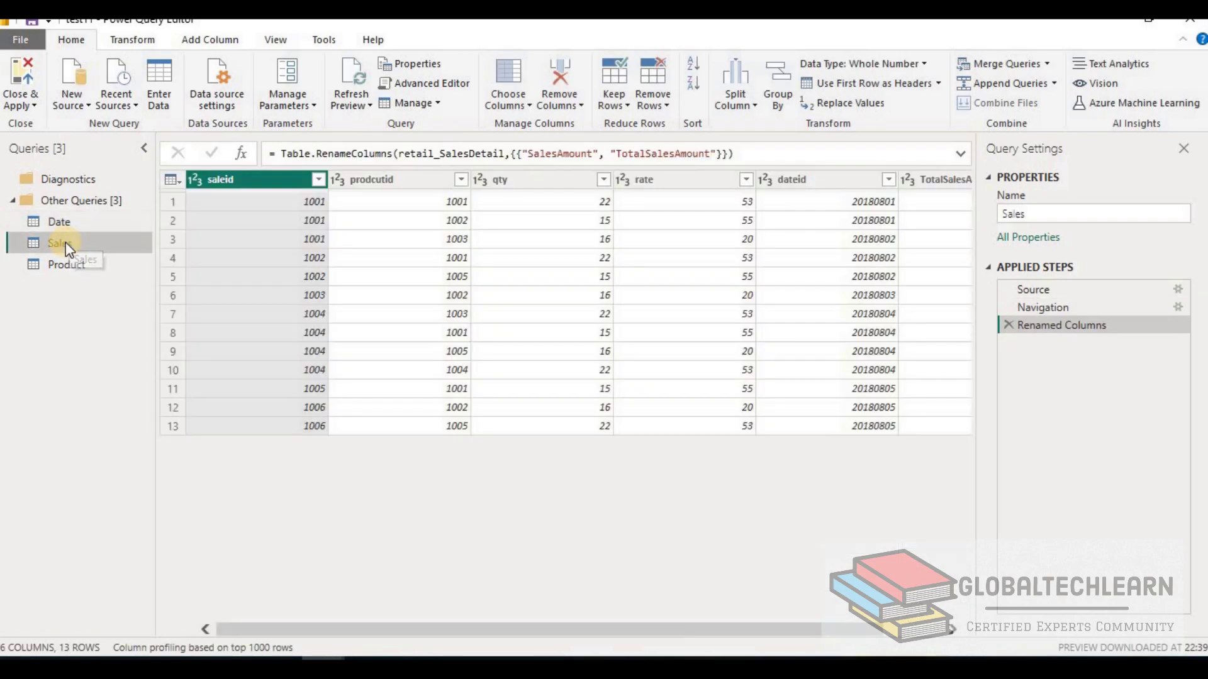
{"action": "left_click", "coordinate": [277, 219]}
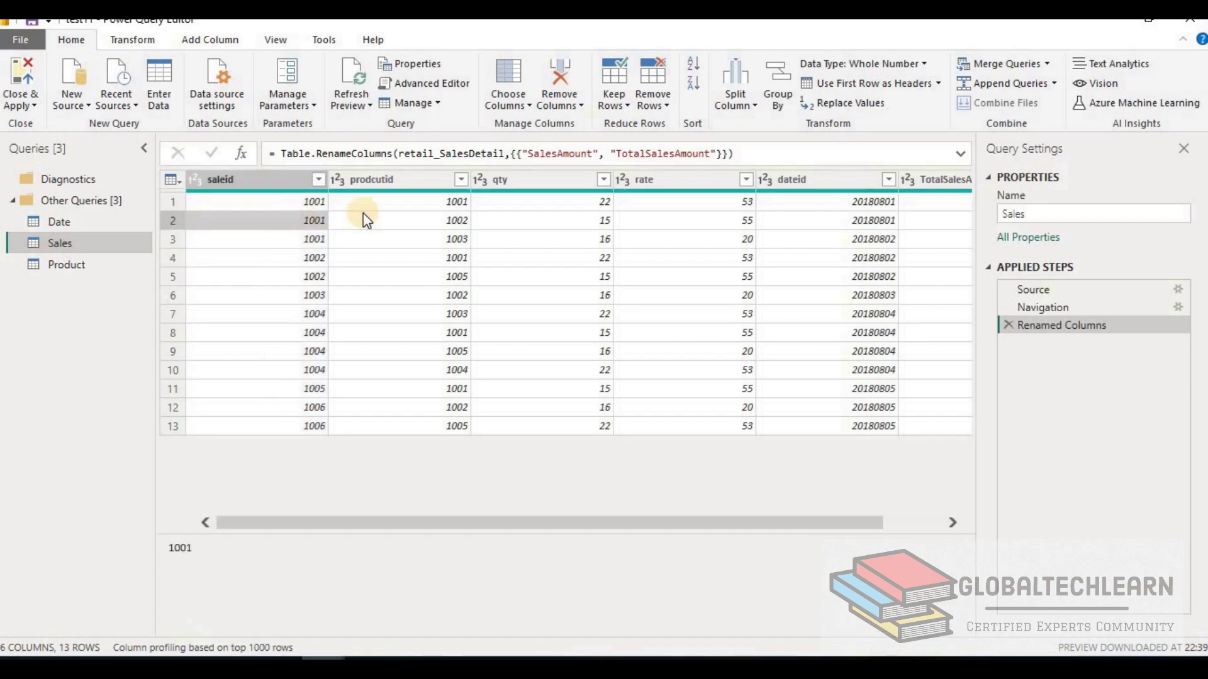
{"action": "left_click", "coordinate": [373, 217]}
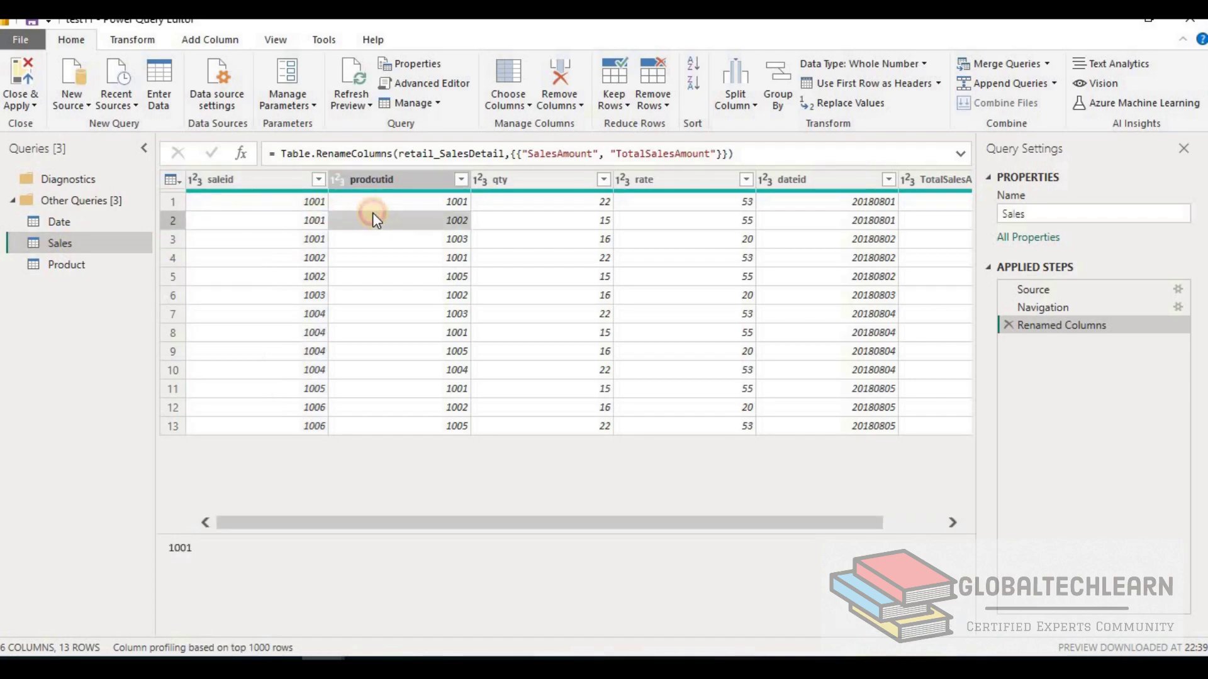
{"action": "left_click", "coordinate": [551, 221]}
{"action": "left_click", "coordinate": [680, 217]}
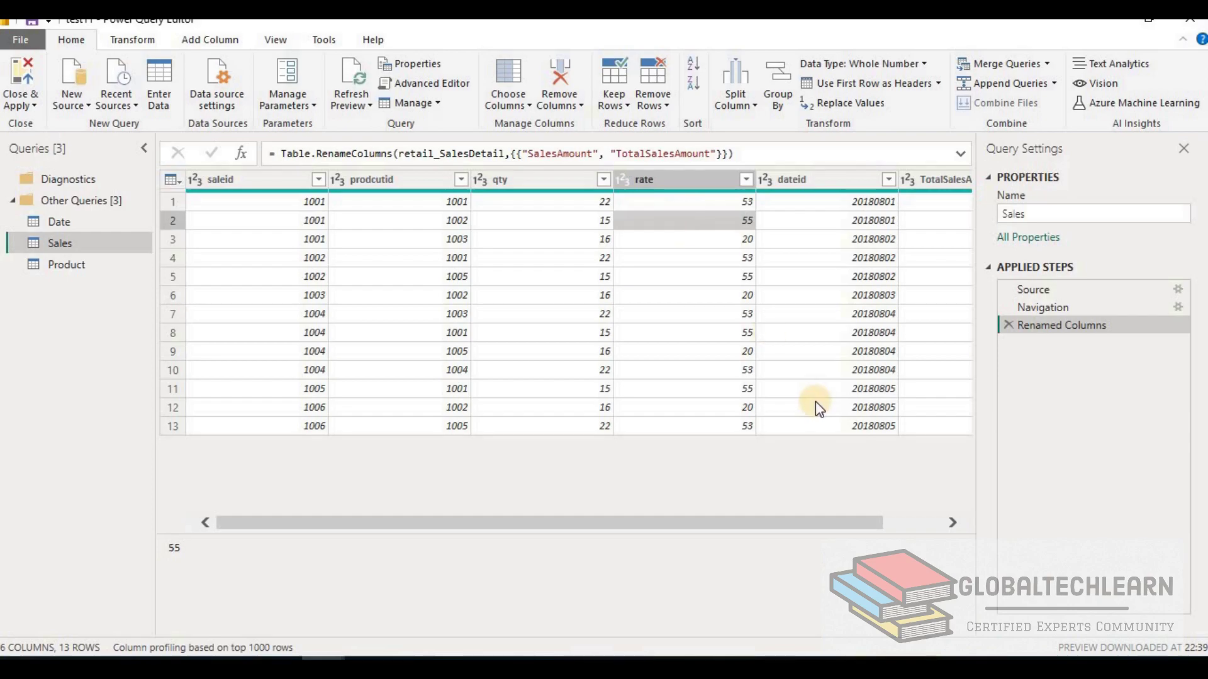
{"action": "left_click_drag", "start_coordinate": [844, 522], "coordinate": [945, 532]}
{"action": "left_click", "coordinate": [776, 225]}
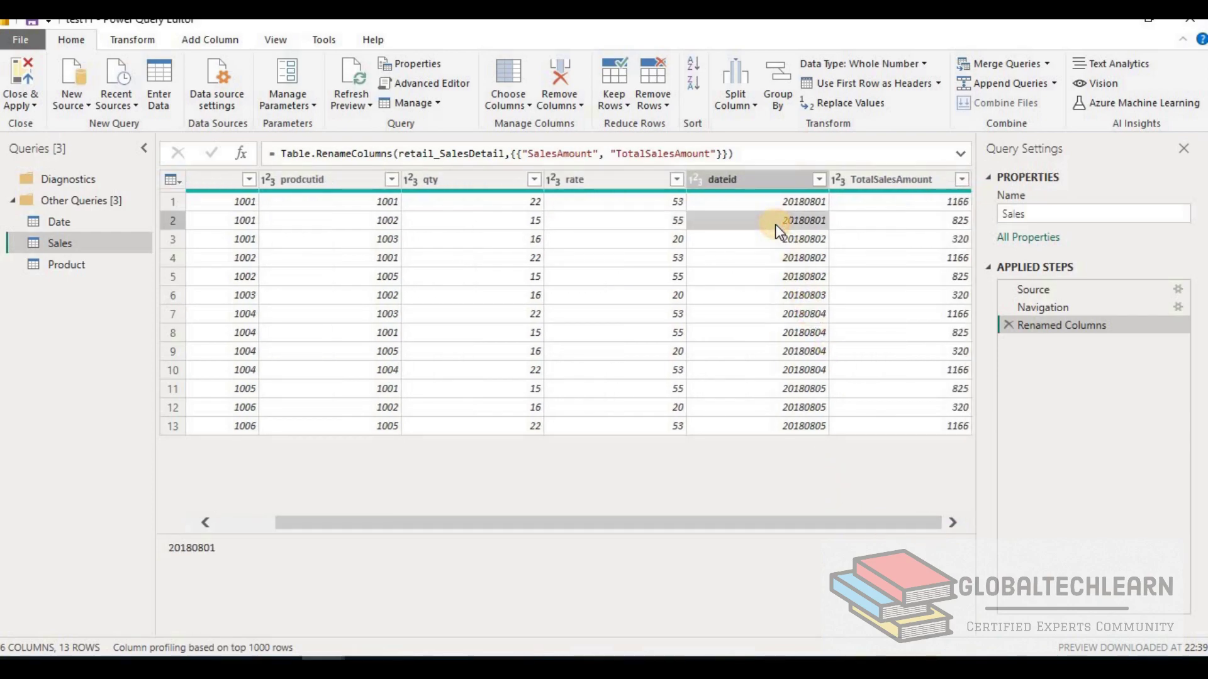
{"action": "left_click", "coordinate": [891, 237]}
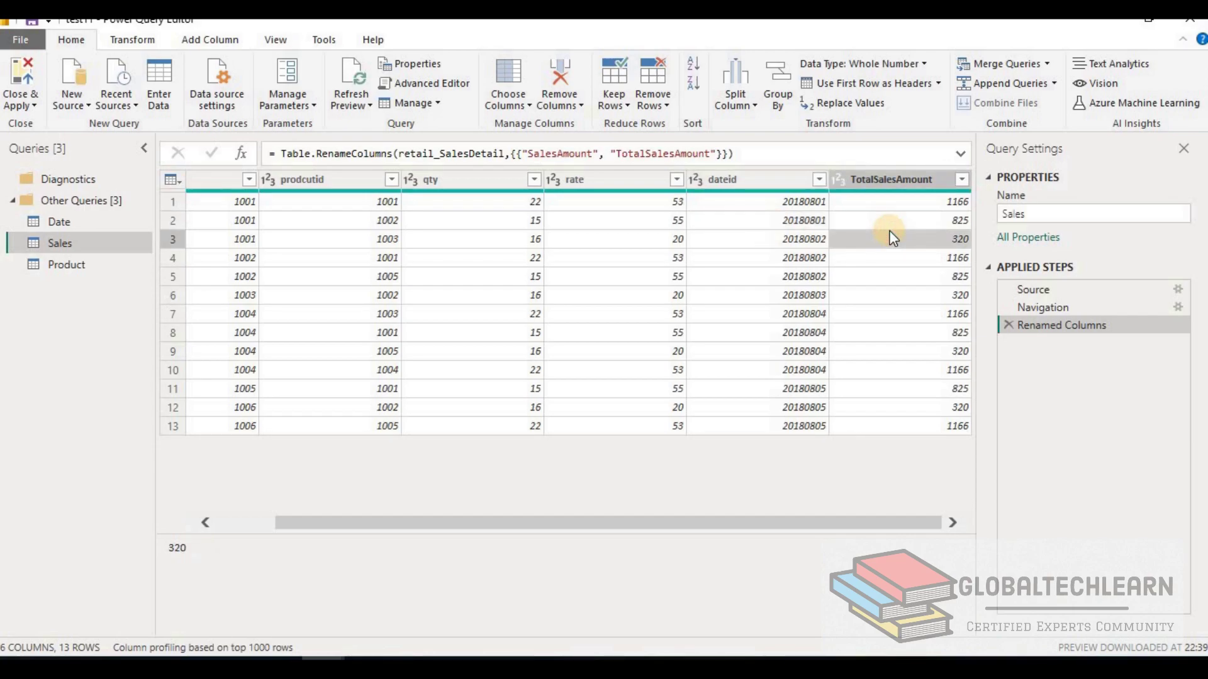
Preview the Product query's ProductId and ProductName columns, such as Butter.
{"action": "left_click", "coordinate": [67, 263]}
{"action": "left_click", "coordinate": [237, 229]}
{"action": "left_click", "coordinate": [356, 224]}
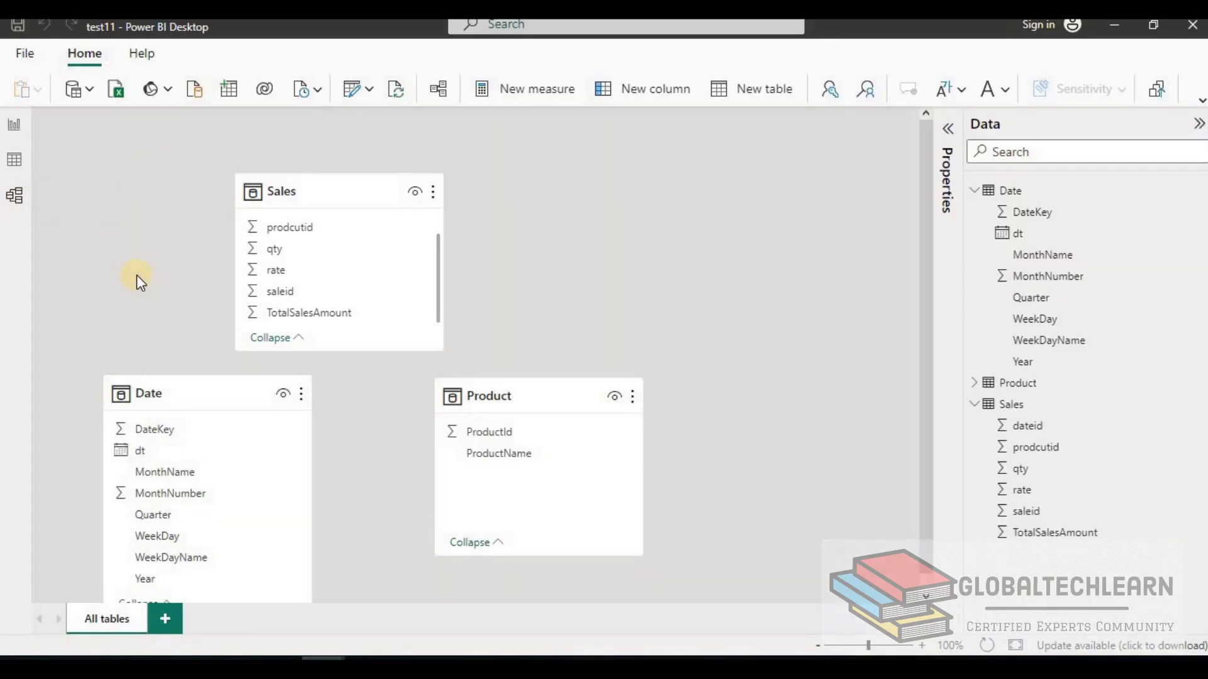
Relate Sales[prodcutid] to Product[ProductId] as many-to-one.
{"action": "mouse_move", "coordinate": [325, 195]}
{"action": "left_click", "coordinate": [294, 230]}
{"action": "left_click_drag", "start_coordinate": [295, 237], "coordinate": [485, 431]}
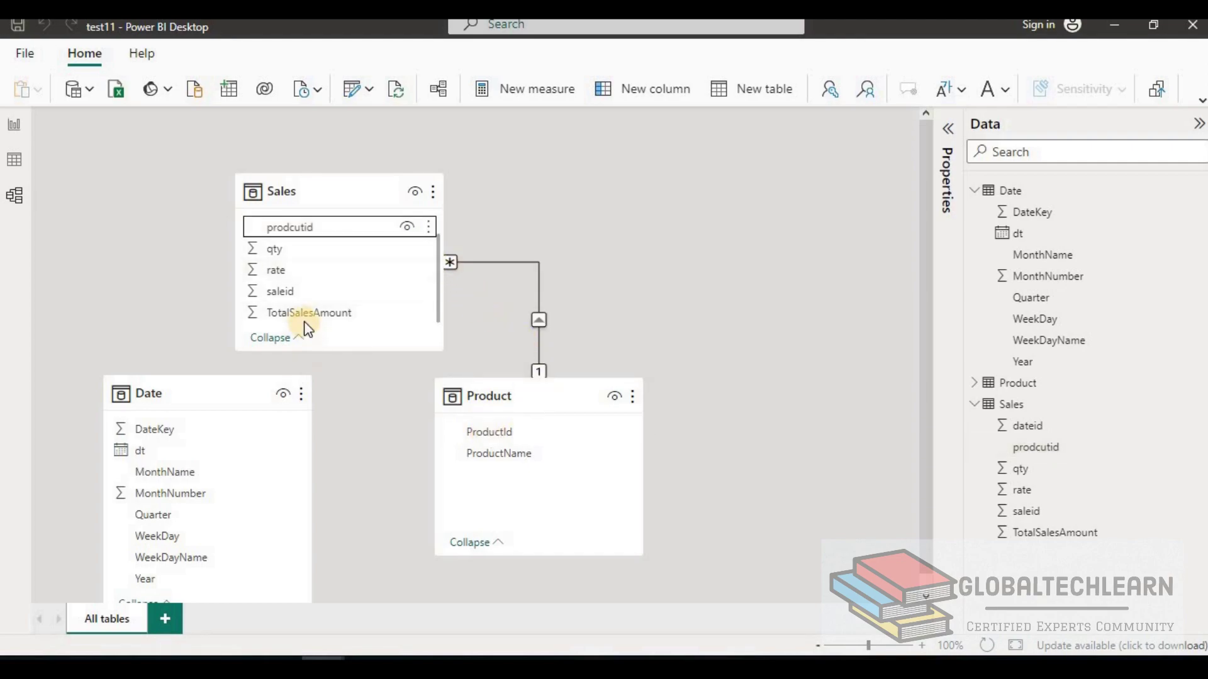
Relate Sales[dateid] to Date[DateKey] as many-to-one.
{"action": "scroll", "coordinate": [303, 292], "scroll_direction": "up", "scroll_amount": 2}
{"action": "left_click_drag", "start_coordinate": [283, 209], "coordinate": [166, 409]}
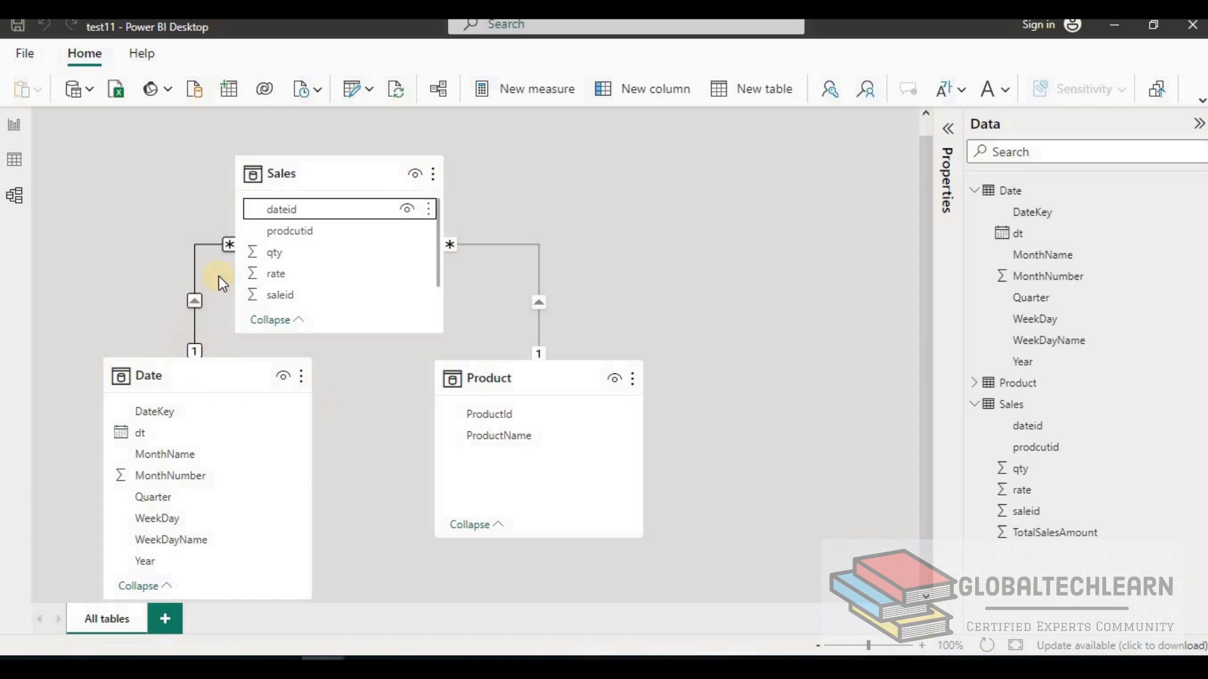
{"action": "left_click", "coordinate": [647, 312]}
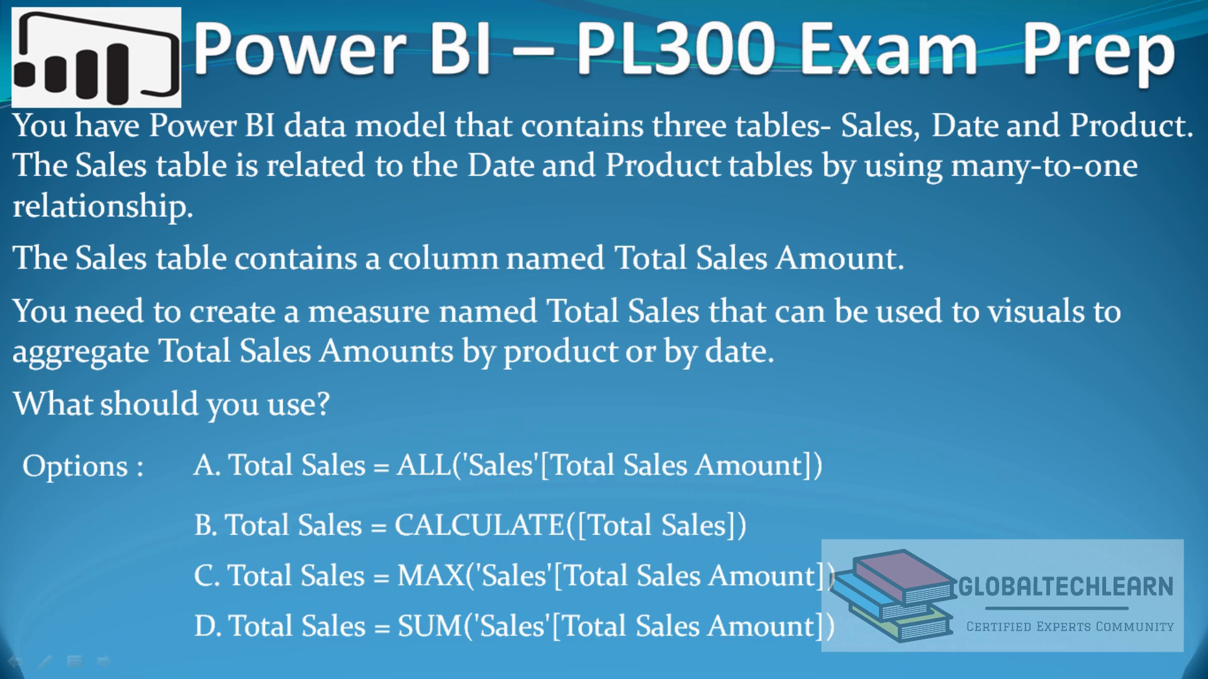
Reveal option D, the SUM-based Total Sales measure, as the correct answer.
{"action": "key", "text": "Right"}
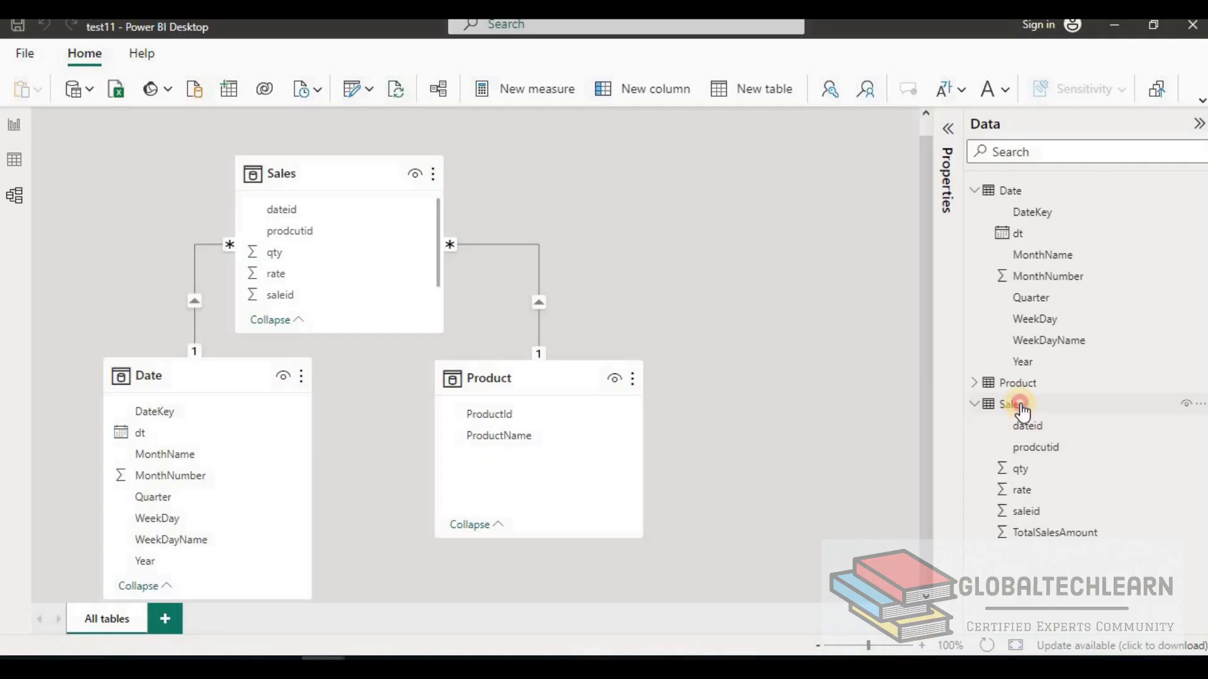
Create the Sales measure TotalSales = Sum(Sales[TotalSalesAmount]).
{"action": "left_click", "coordinate": [1026, 403]}
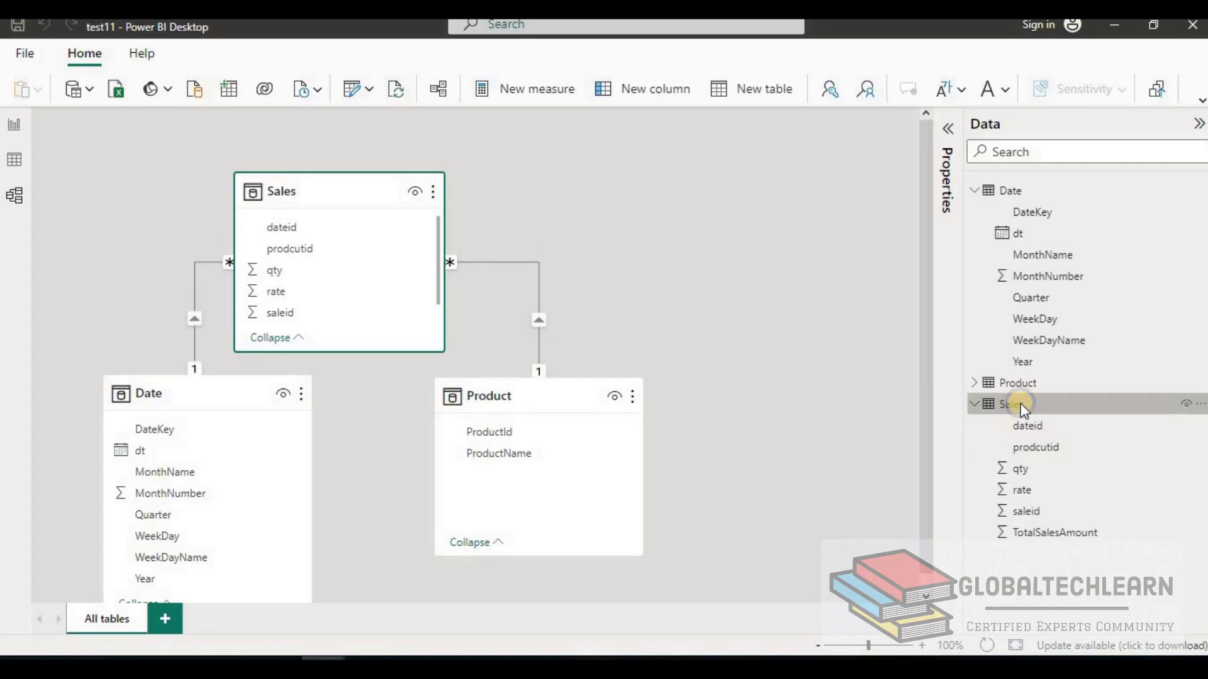
{"action": "right_click", "coordinate": [1025, 402]}
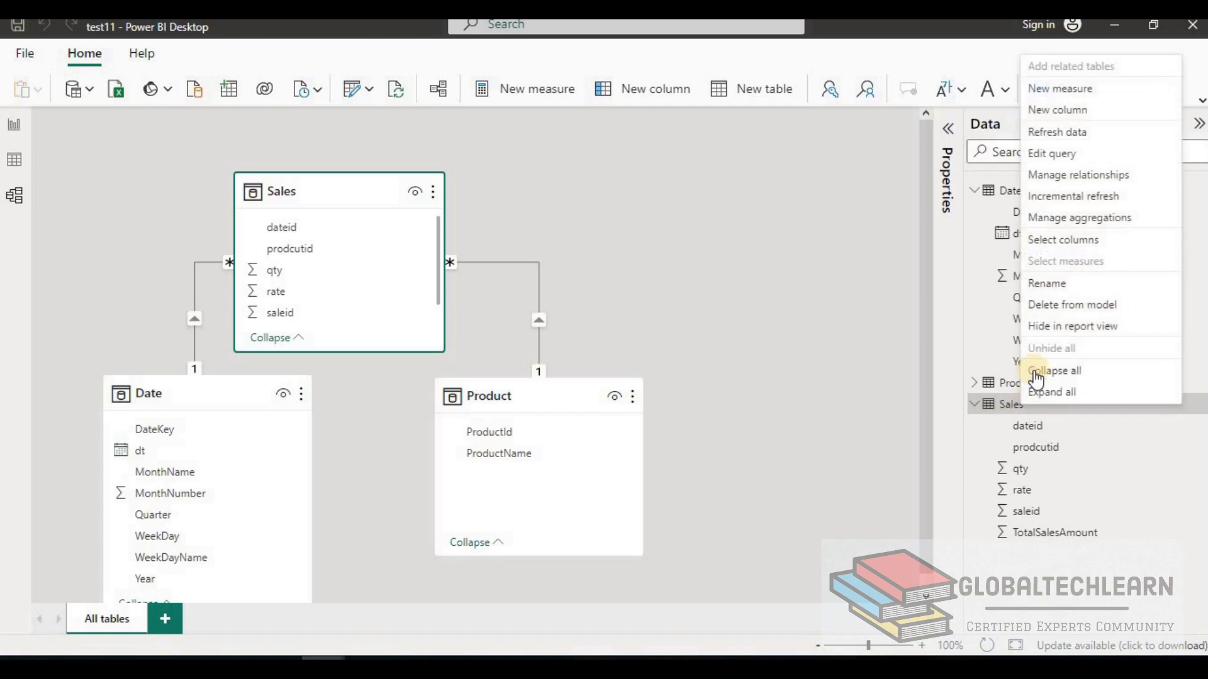
{"action": "left_click", "coordinate": [1070, 91]}
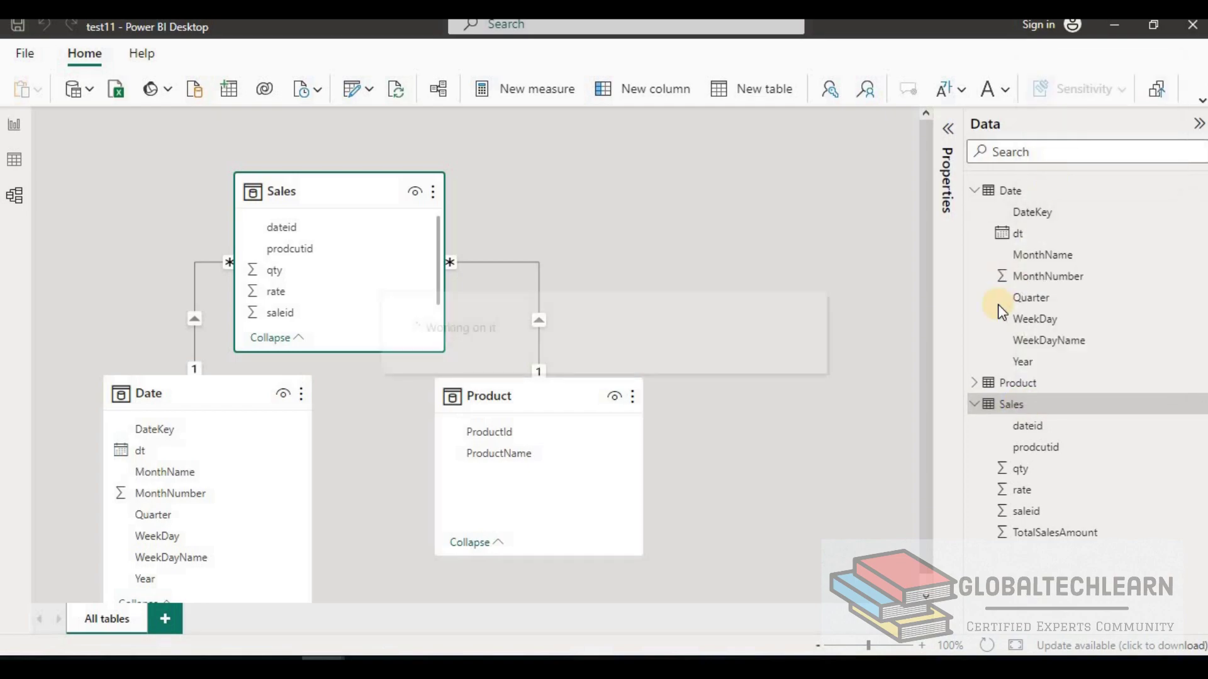
{"action": "type", "text": "TotalSales"}
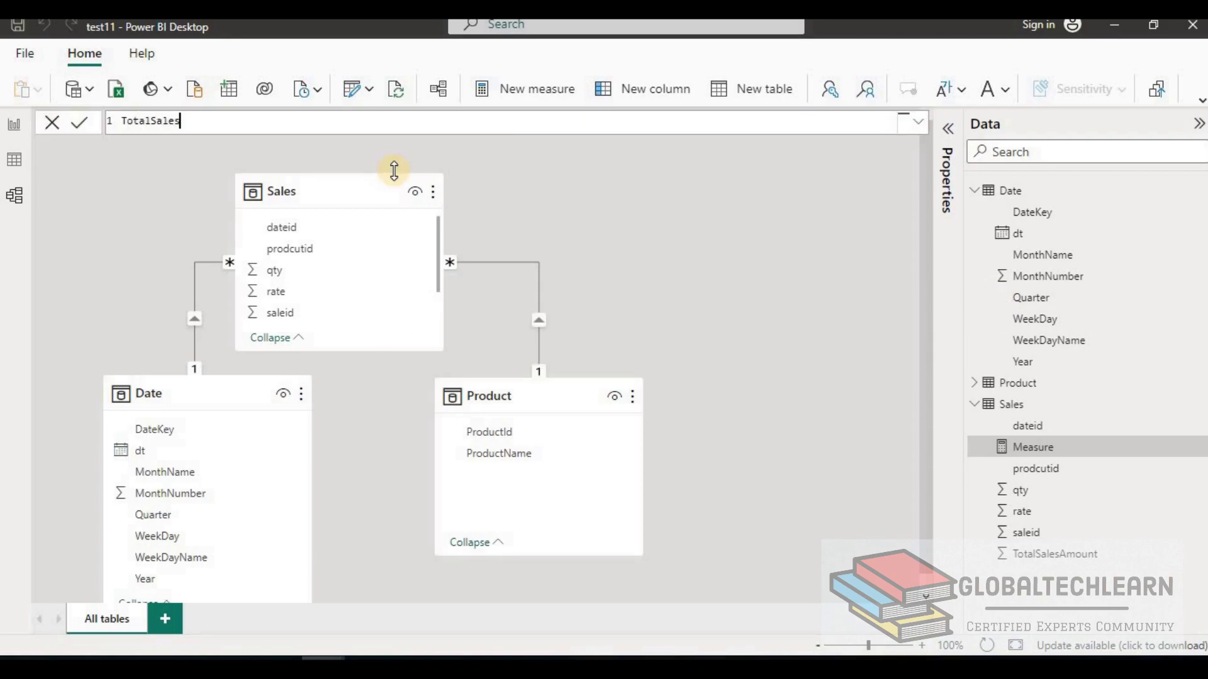
{"action": "type", "text": " = Sum("}
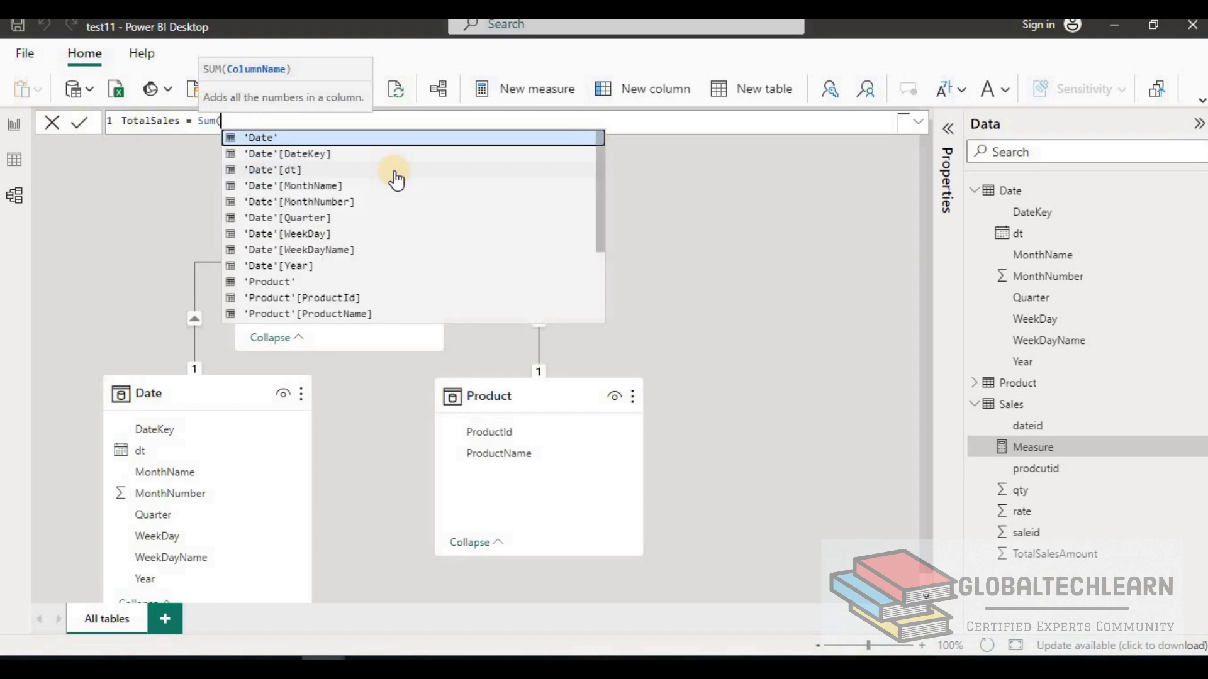
{"action": "type", "text": "sal"}
{"action": "key", "text": "Down"}
{"action": "key", "text": "Down"}
{"action": "key", "text": "Down"}
{"action": "key", "text": "Down"}
{"action": "key", "text": "Down"}
{"action": "key", "text": "Down"}
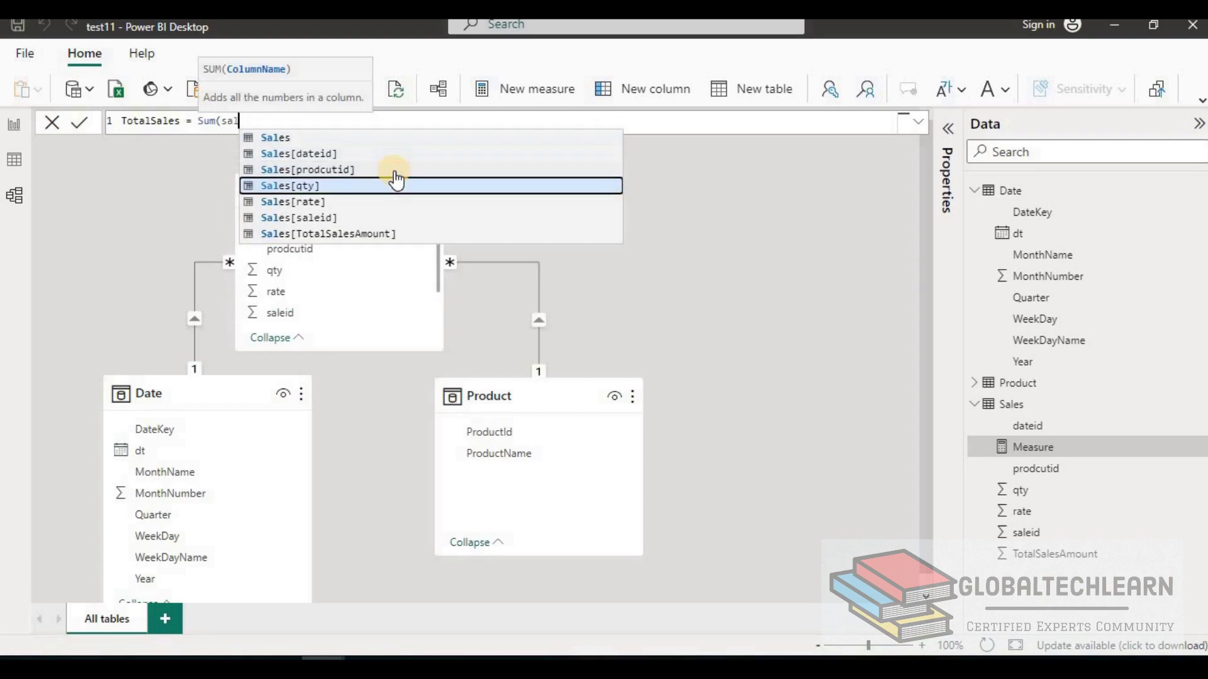
{"action": "key", "text": "Tab"}
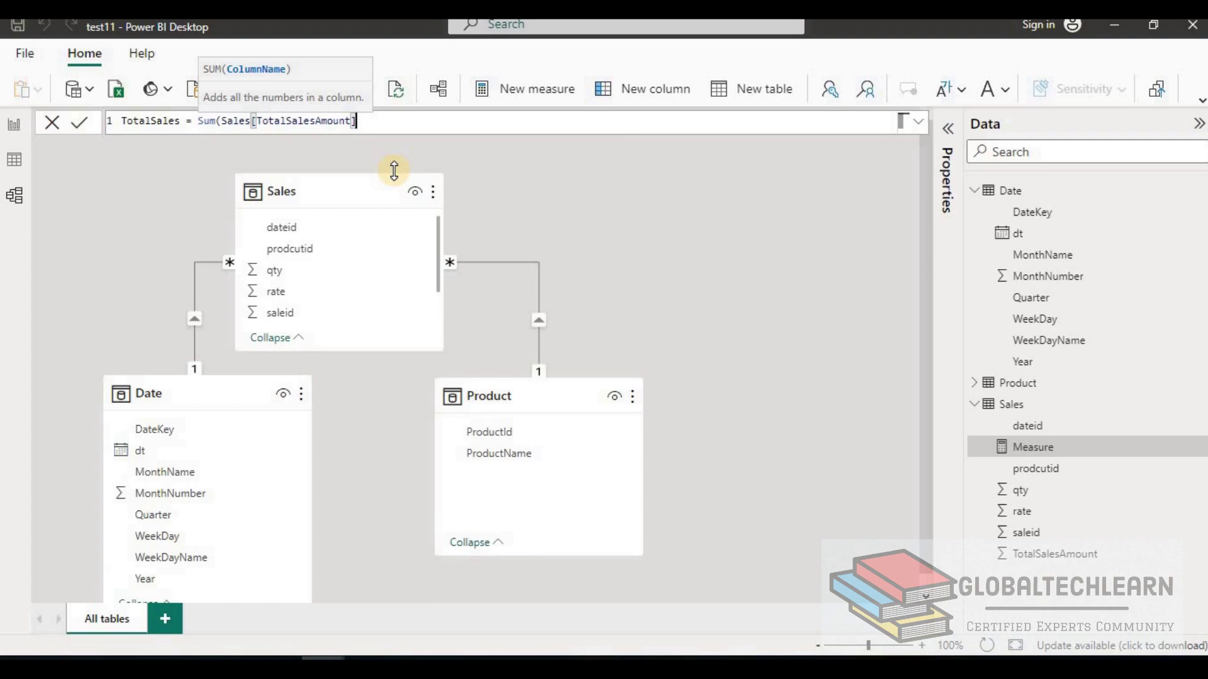
{"action": "type", "text": ")"}
{"action": "key", "text": "Return"}
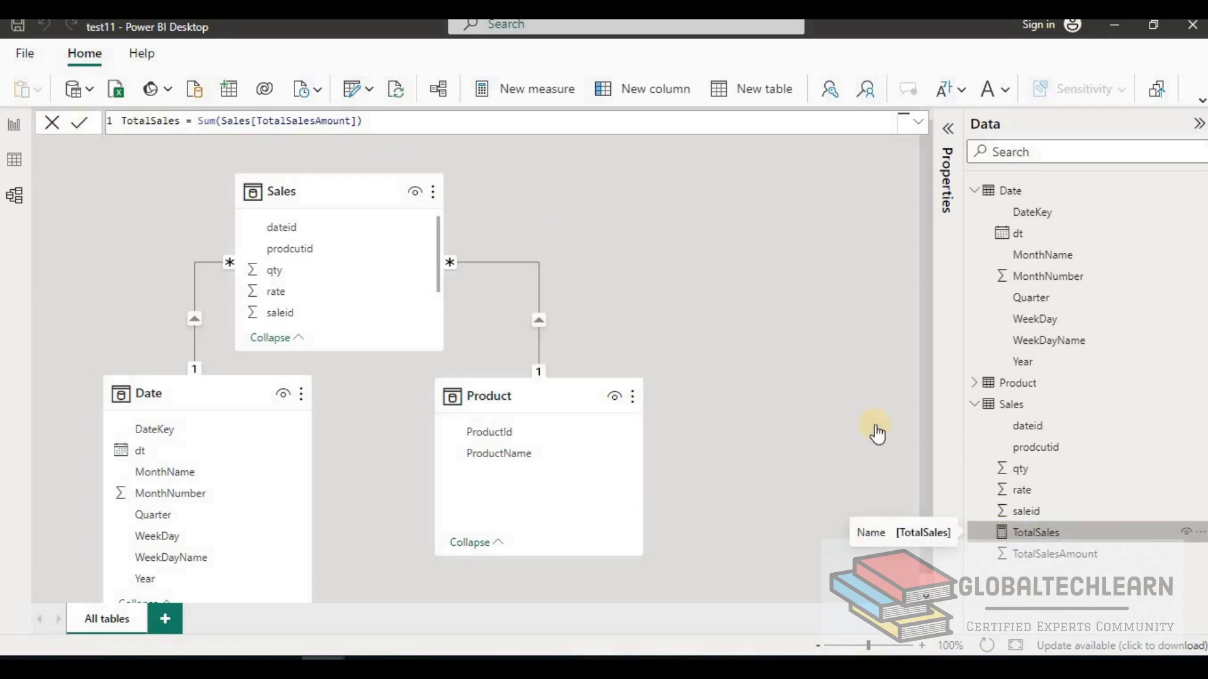
In Report view, add TotalSales to the matrix by DateKey and drop the prodcutid rows, totalling 10410.
{"action": "left_click", "coordinate": [18, 129]}
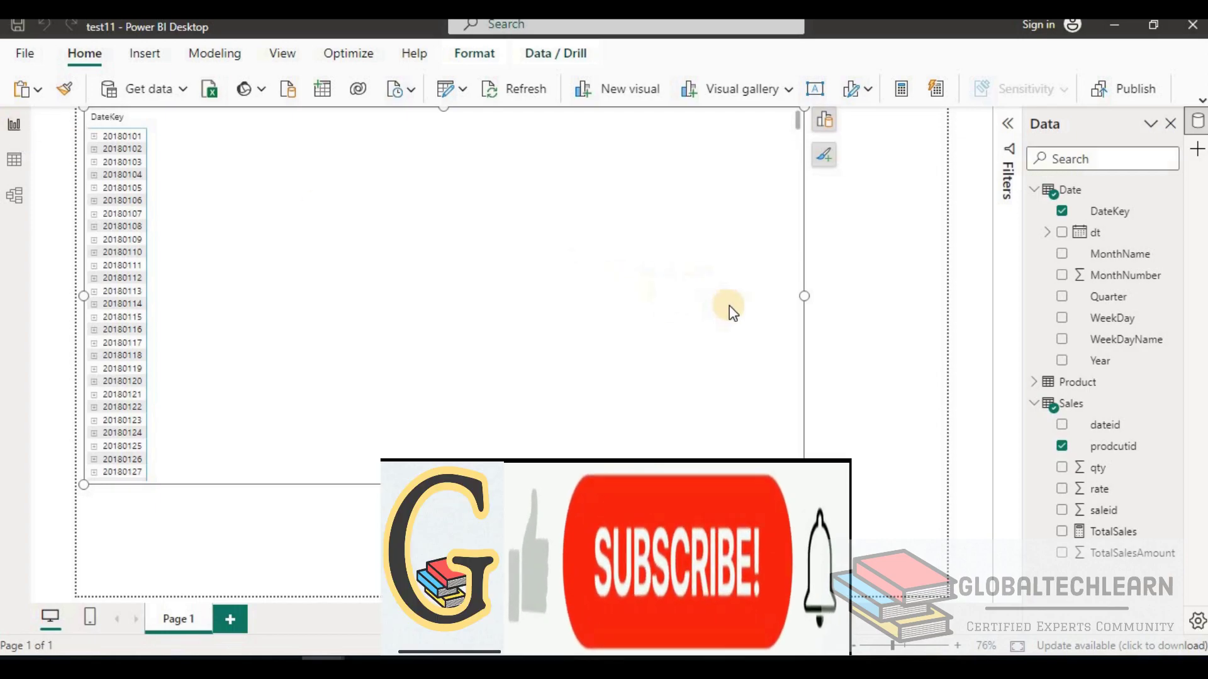
{"action": "left_click", "coordinate": [94, 136]}
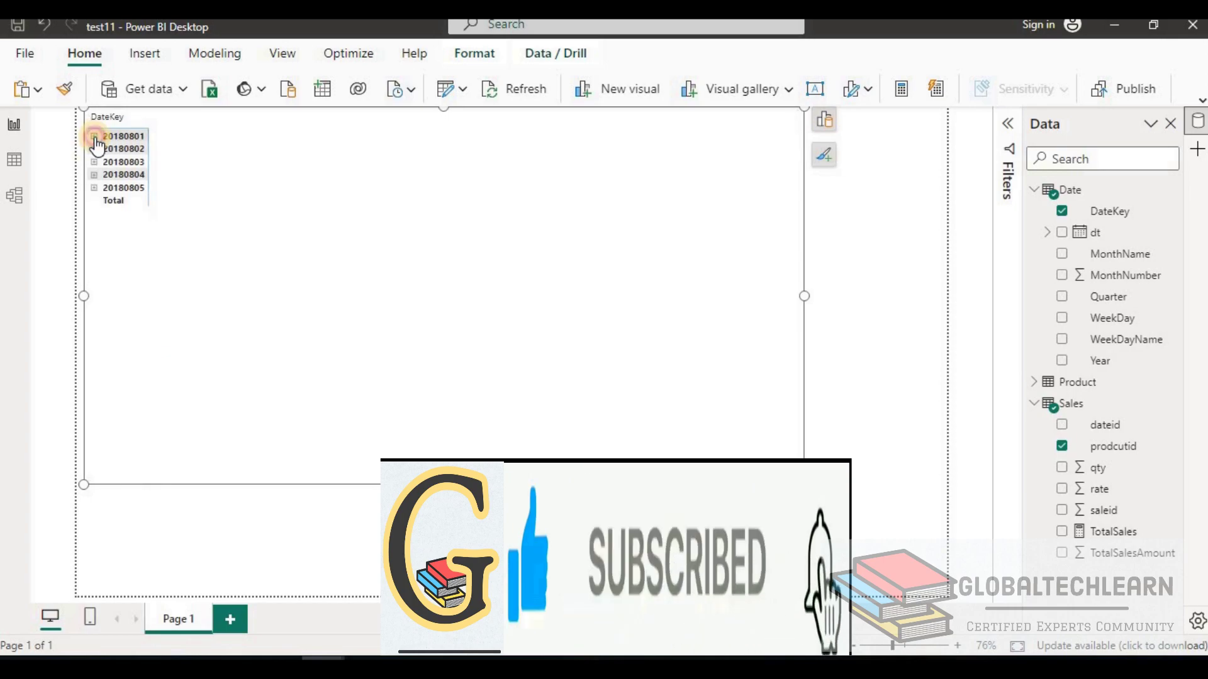
{"action": "left_click", "coordinate": [825, 120]}
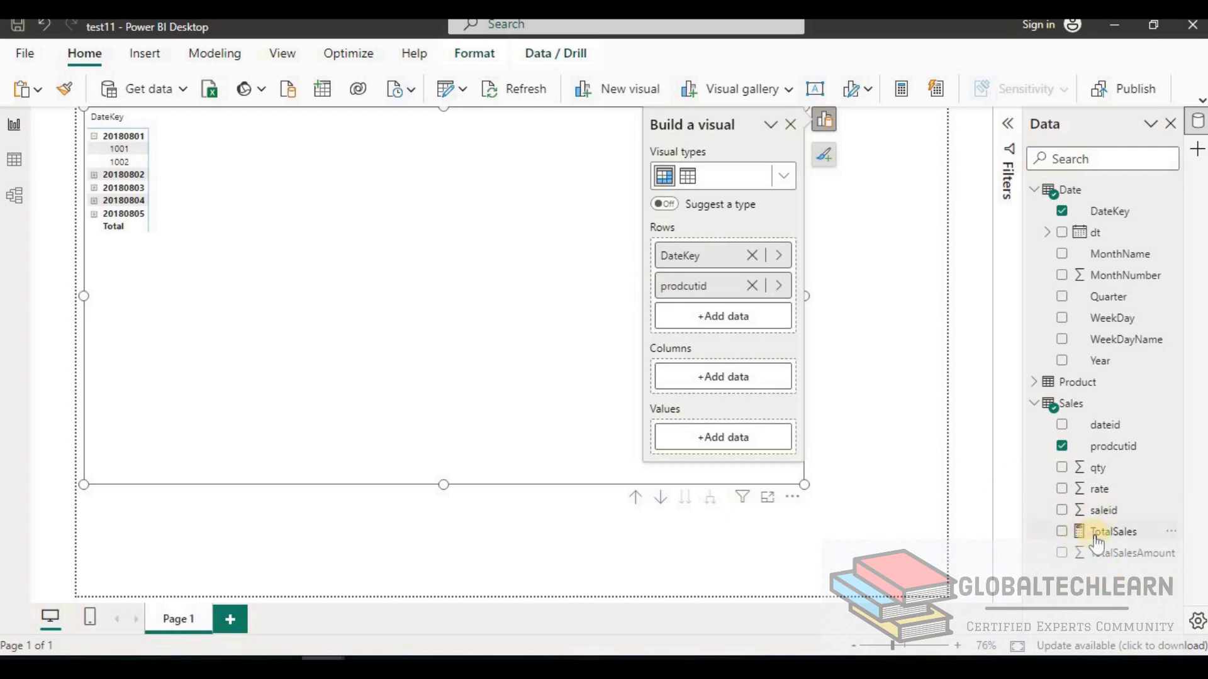
{"action": "left_click", "coordinate": [1062, 532]}
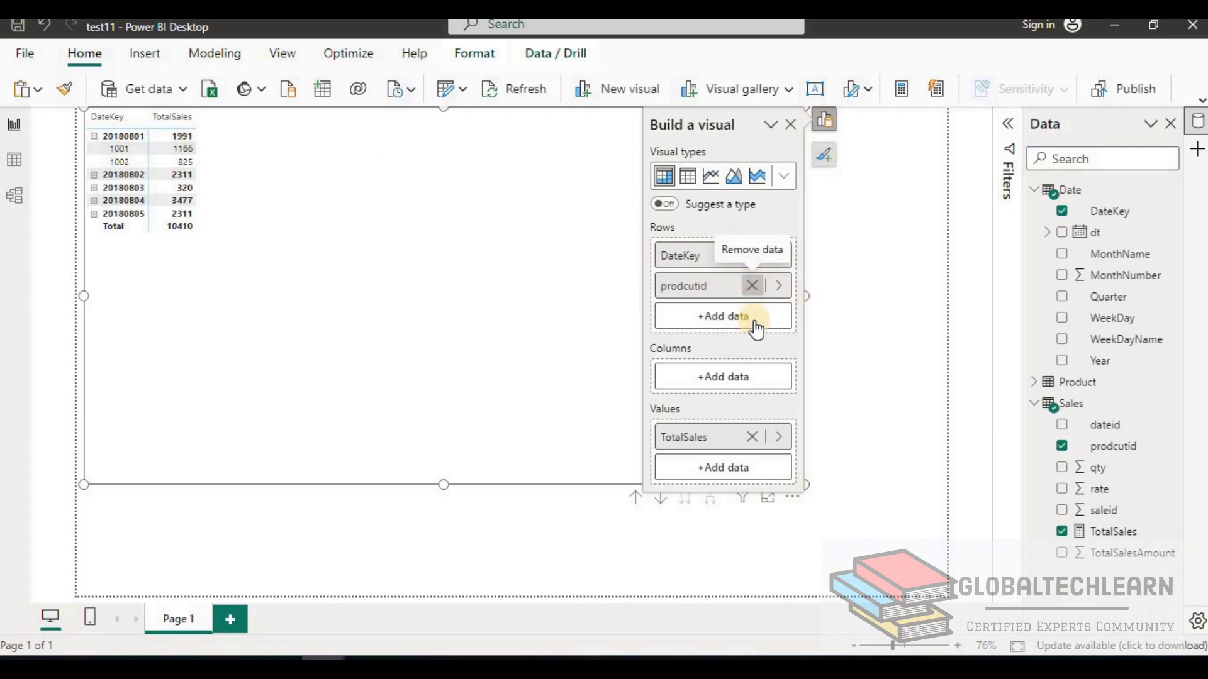
{"action": "left_click", "coordinate": [754, 290]}
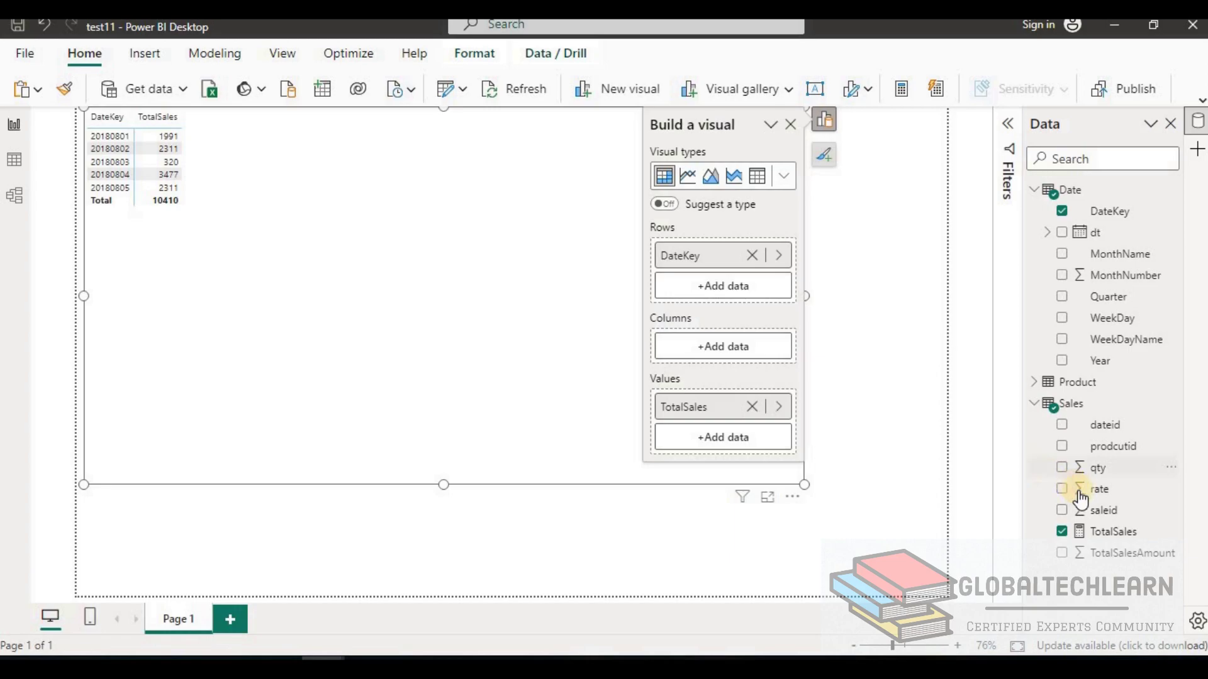
Replace DateKey with Product[ProductId] in the matrix rows, listing products 1001 through 1005.
{"action": "left_click", "coordinate": [1052, 393]}
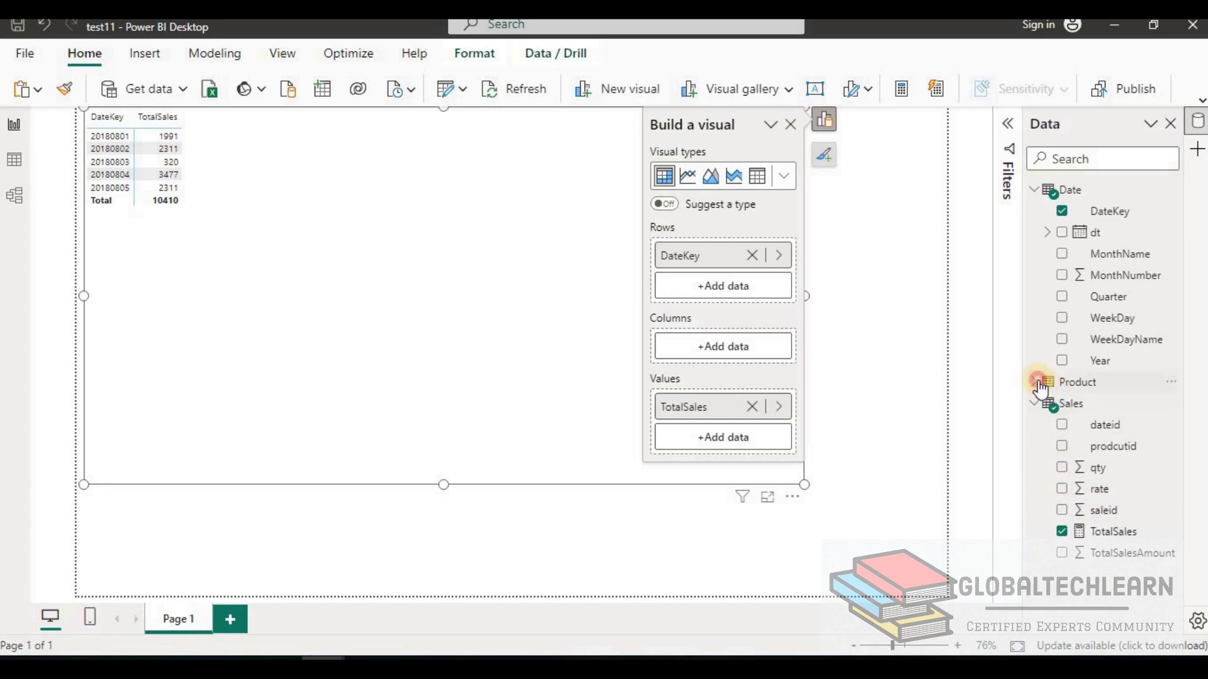
{"action": "left_click_drag", "start_coordinate": [1112, 410], "coordinate": [727, 290]}
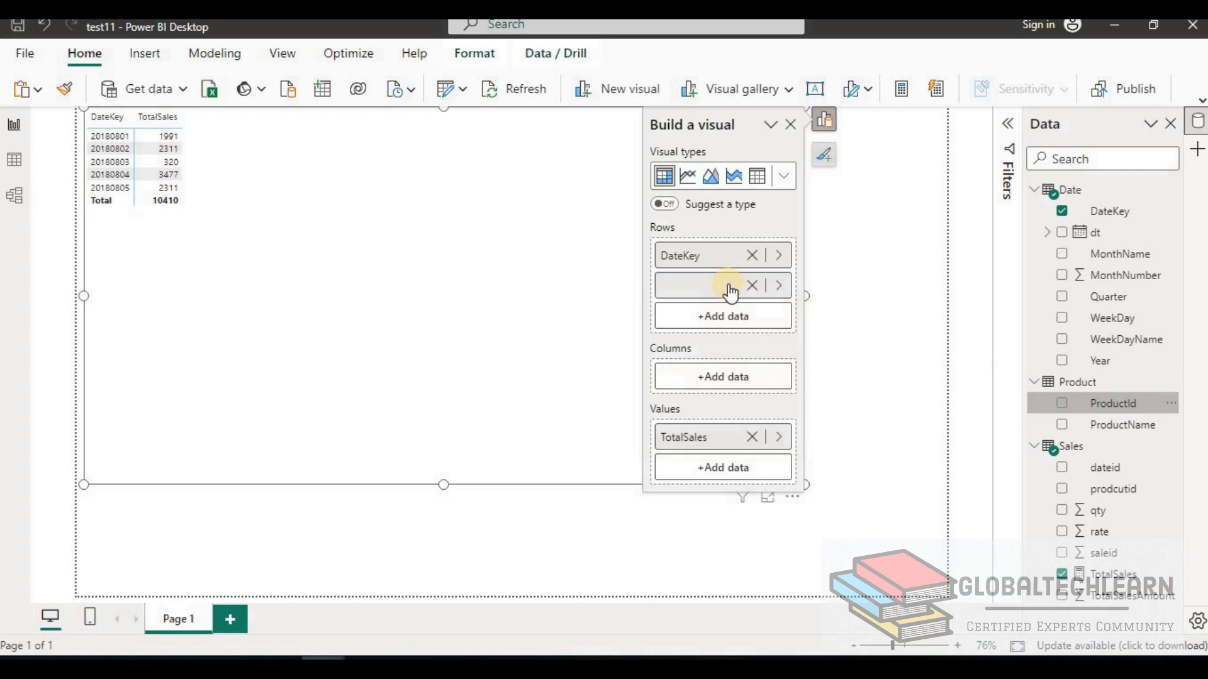
{"action": "left_click", "coordinate": [752, 256]}
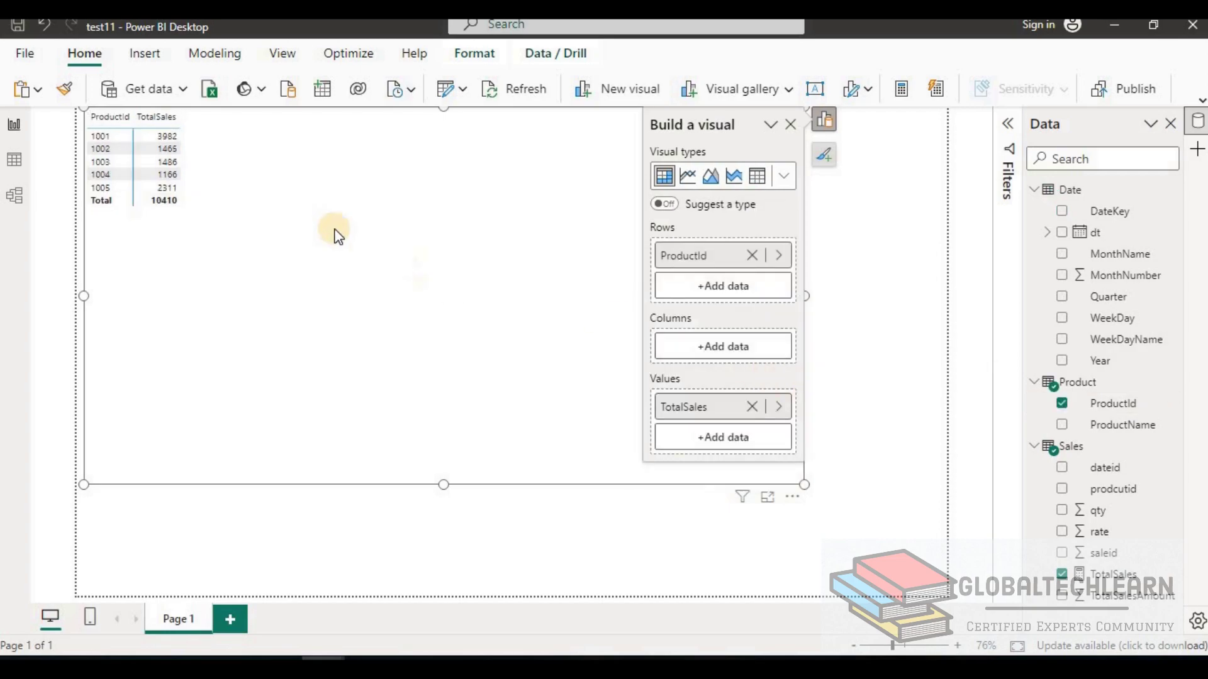